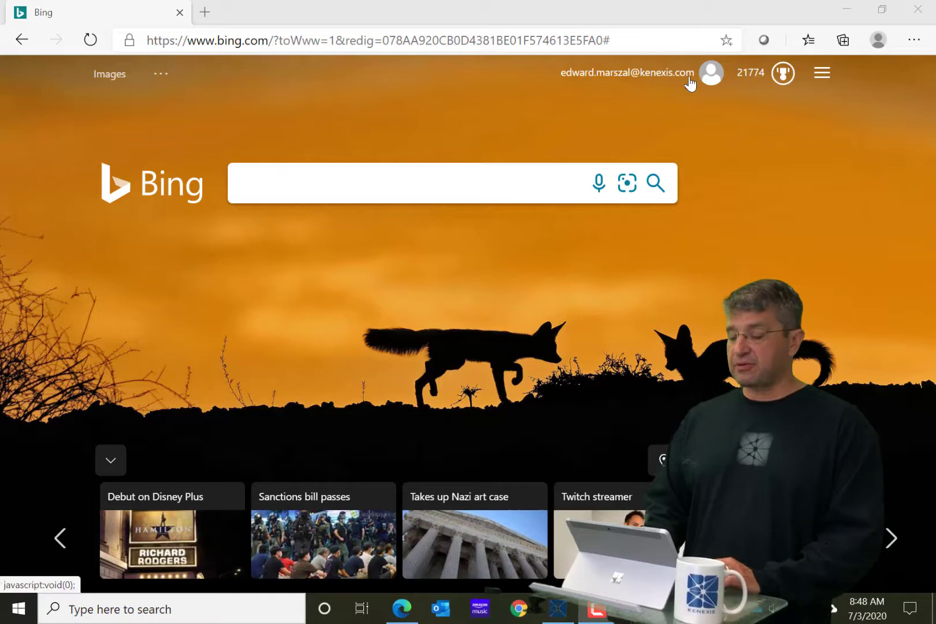
{"action": "left_click", "coordinate": [646, 39]}
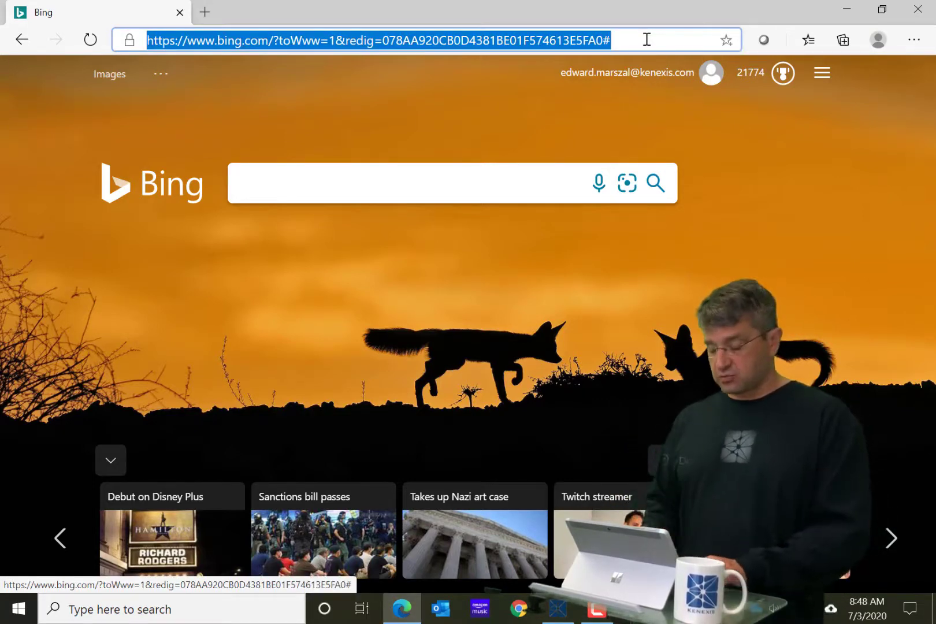
{"action": "type", "text": "www.kenexis.com"}
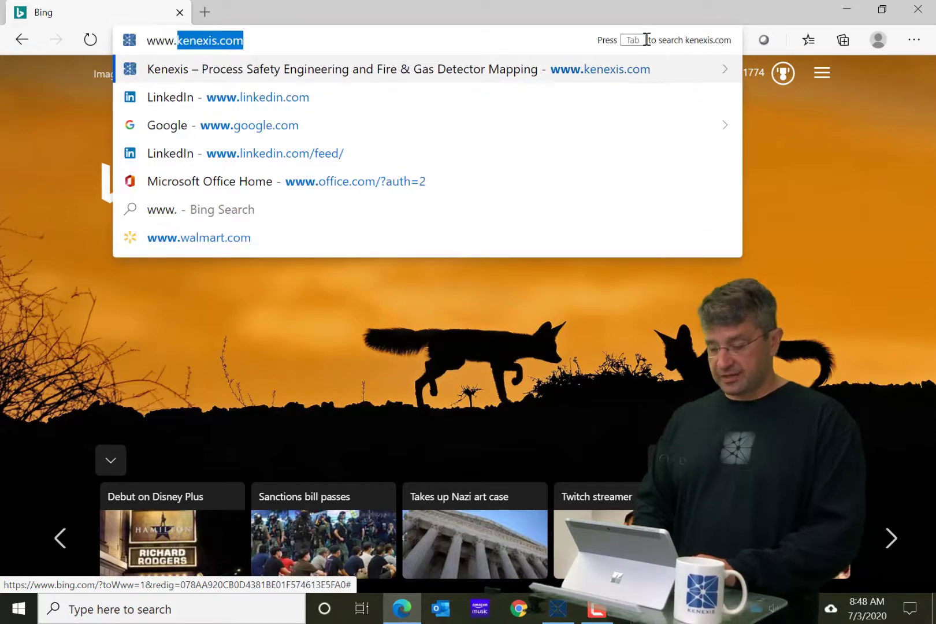
{"action": "key", "text": "Tab"}
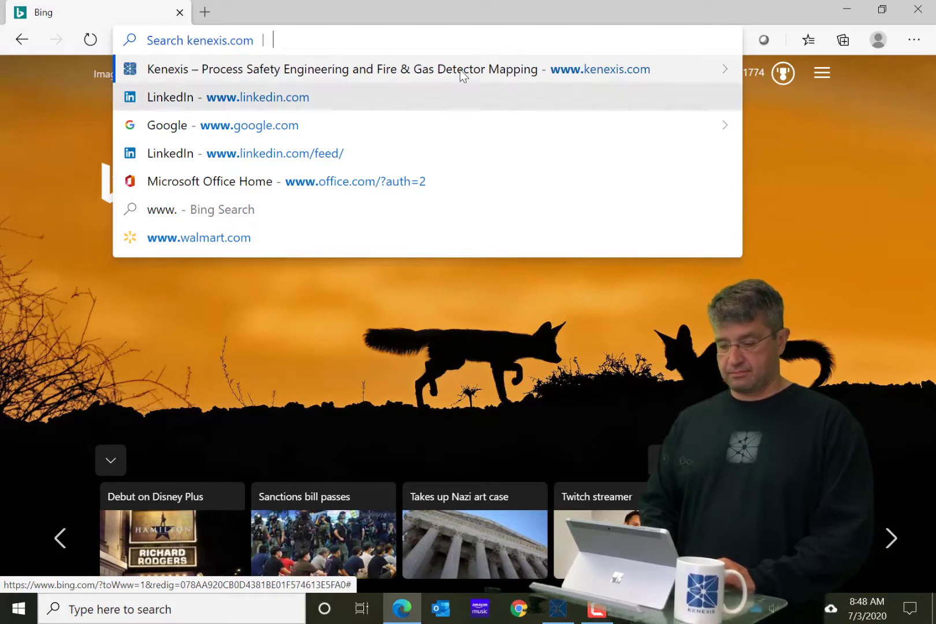
{"action": "left_click", "coordinate": [461, 71]}
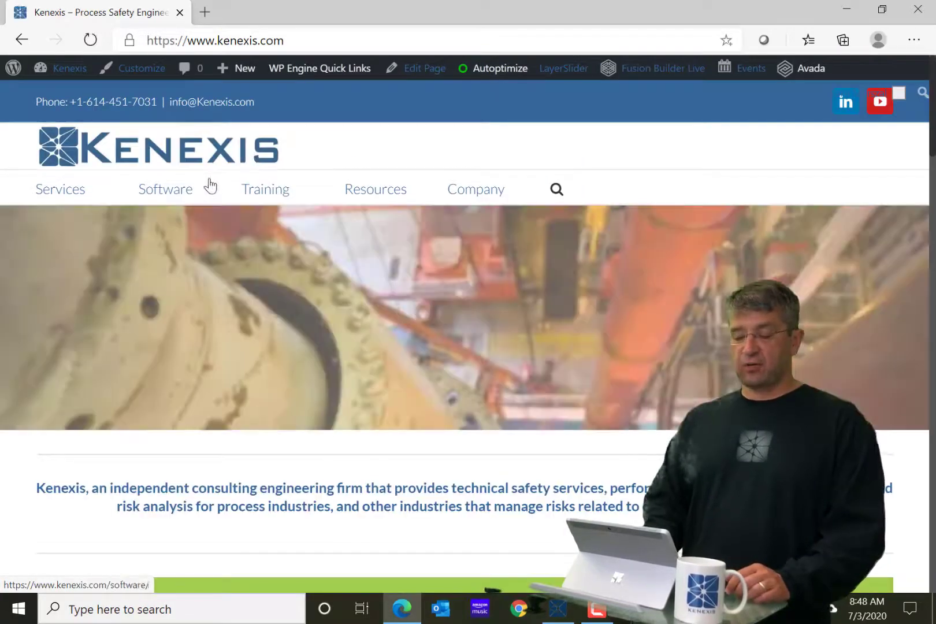
{"action": "mouse_move", "coordinate": [181, 185]}
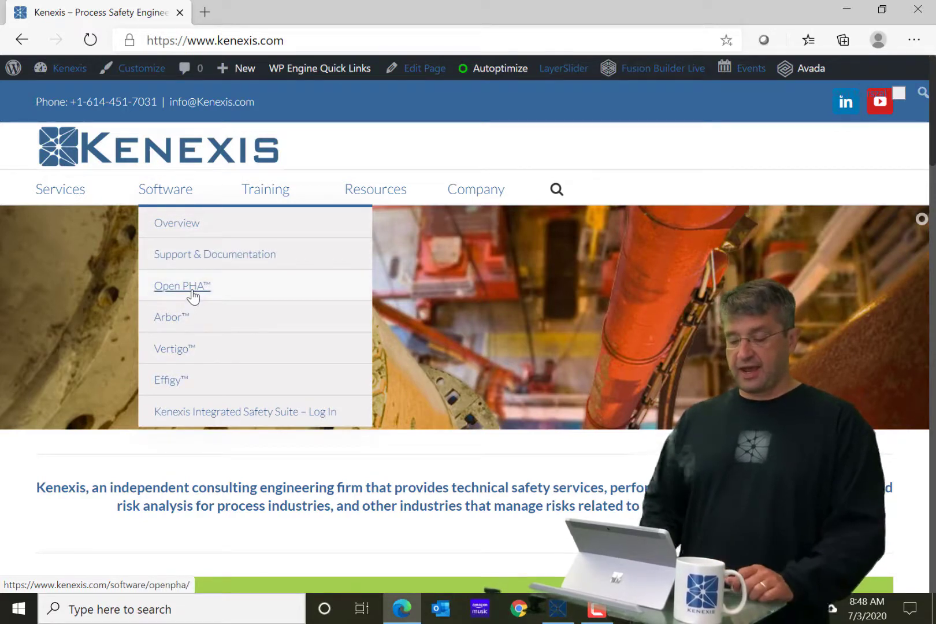
Open the Open PHA product page from the Software menu and look it over
{"action": "left_click", "coordinate": [193, 295]}
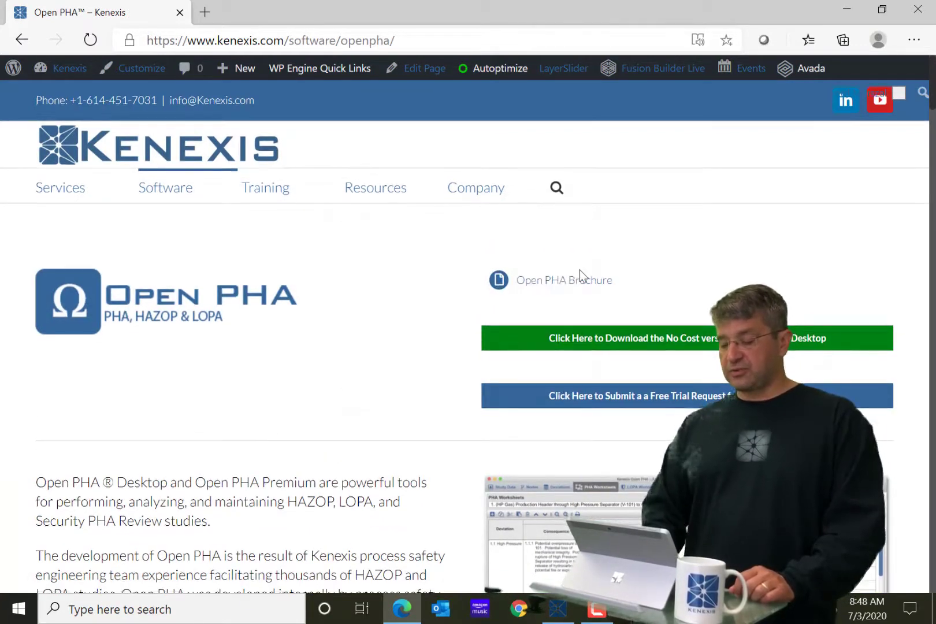
{"action": "scroll", "coordinate": [579, 270], "scroll_direction": "down", "scroll_amount": 2}
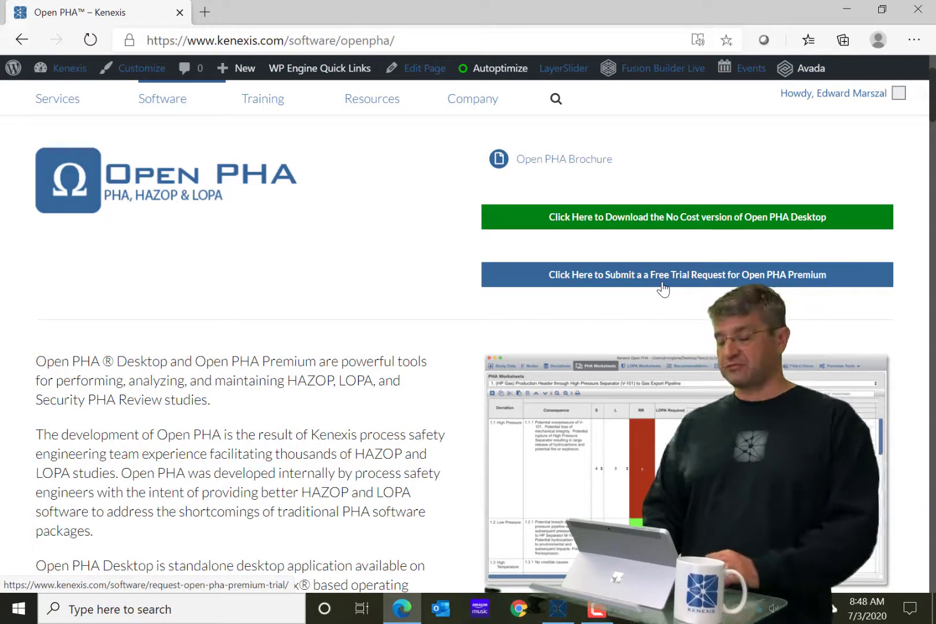
{"action": "scroll", "coordinate": [663, 289], "scroll_direction": "up", "scroll_amount": 2}
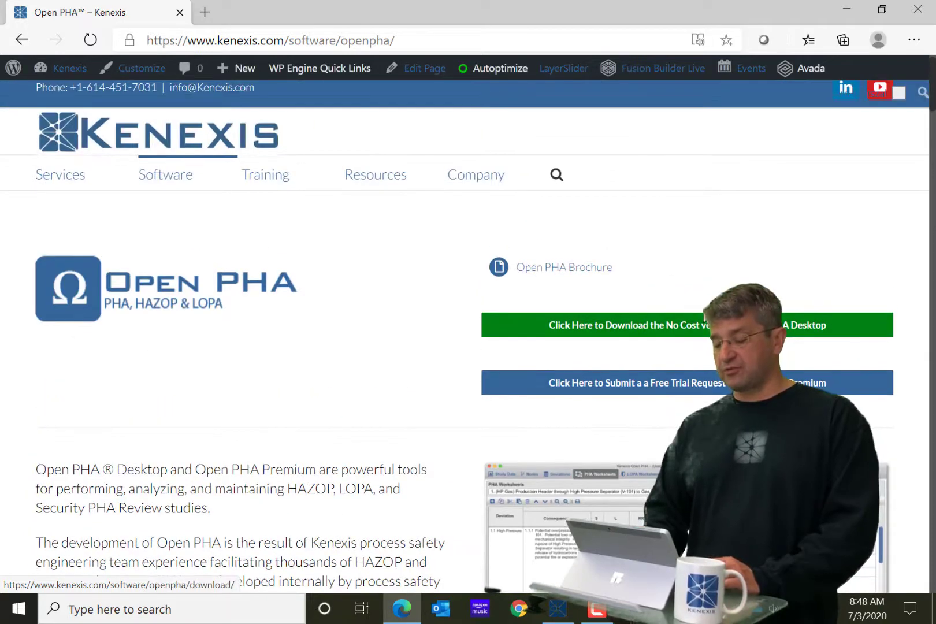
Go to the 'Download the No Cost version of Open PHA Desktop' page and review its form
{"action": "left_click", "coordinate": [692, 332]}
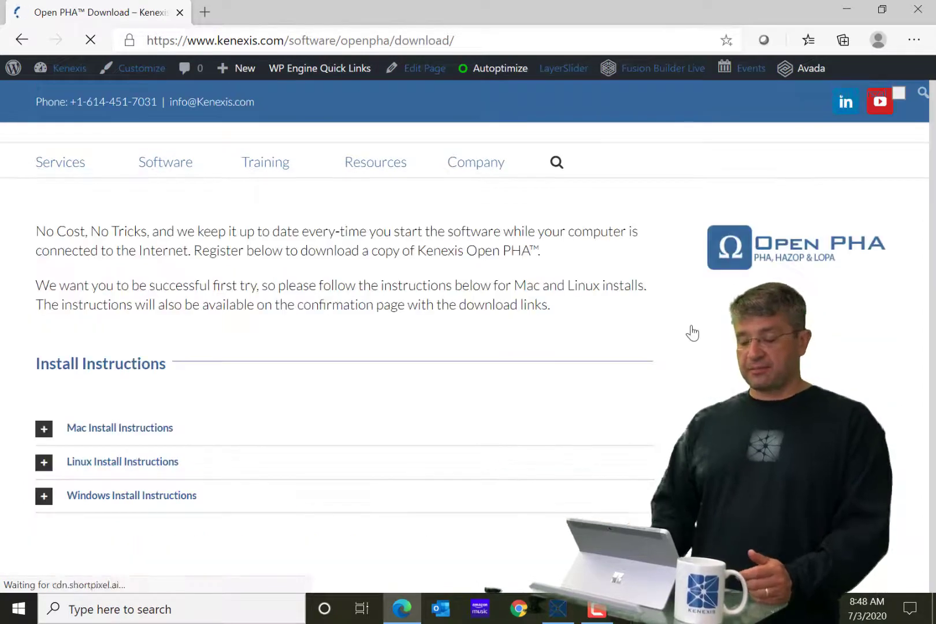
{"action": "scroll", "coordinate": [469, 336], "scroll_direction": "down", "scroll_amount": 5}
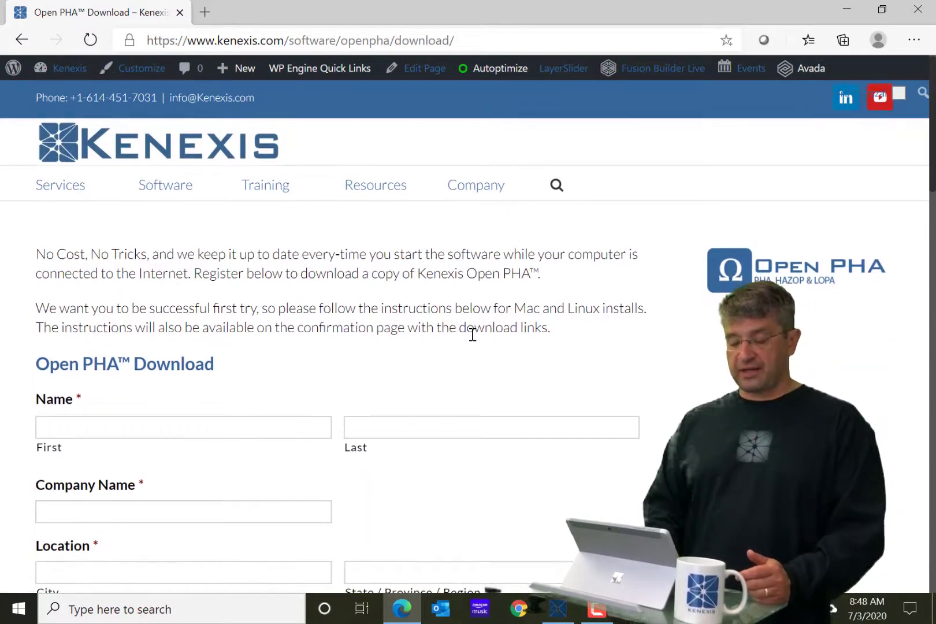
{"action": "scroll", "coordinate": [473, 334], "scroll_direction": "down", "scroll_amount": 6}
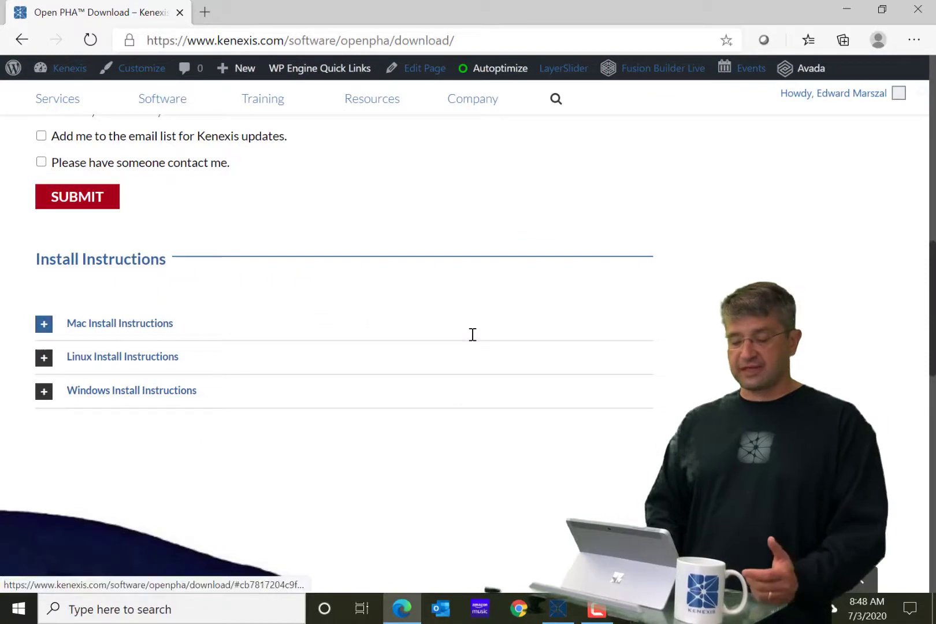
{"action": "scroll", "coordinate": [472, 334], "scroll_direction": "up", "scroll_amount": 1}
{"action": "scroll", "coordinate": [472, 334], "scroll_direction": "up", "scroll_amount": 5}
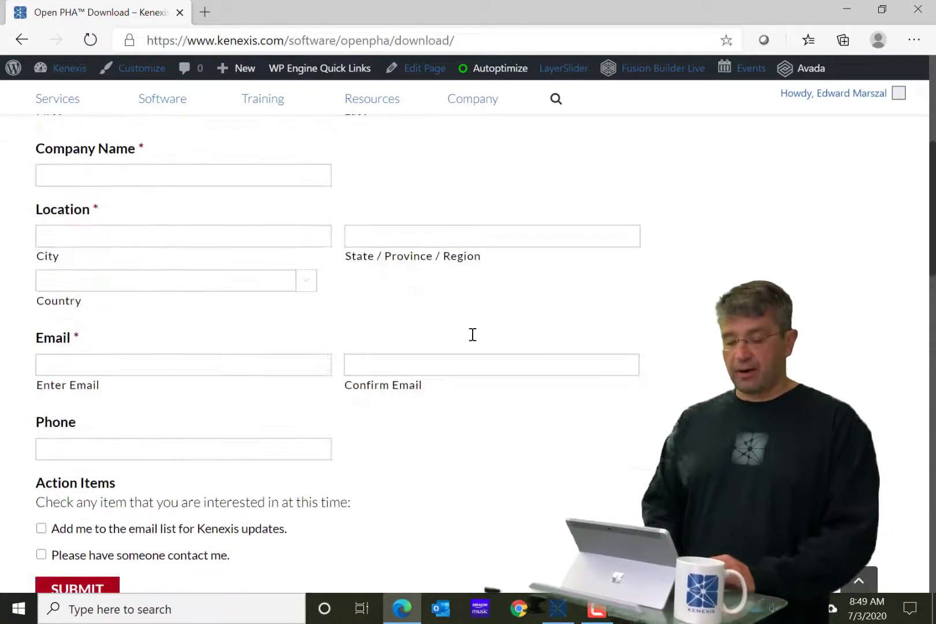
{"action": "scroll", "coordinate": [112, 202], "scroll_direction": "up", "scroll_amount": 5}
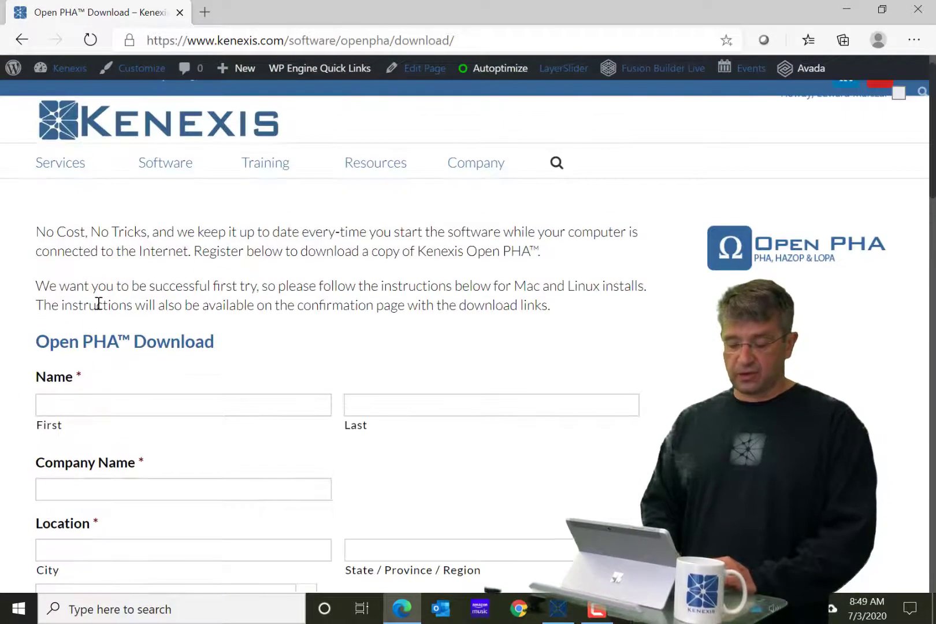
Enter the requester's first and last name, then autofill company, location, email and phone
{"action": "left_click", "coordinate": [77, 417]}
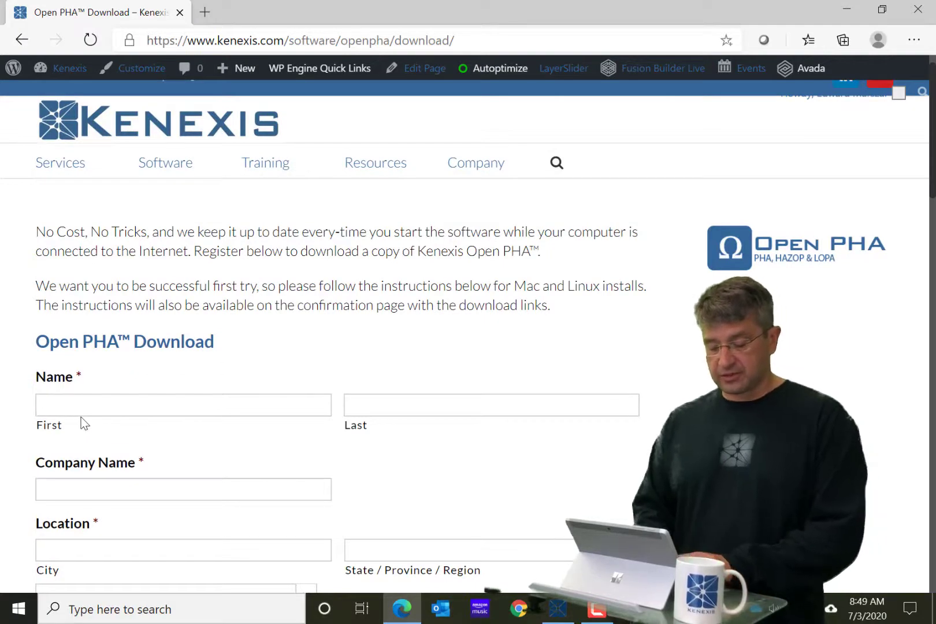
{"action": "key", "text": "Tab"}
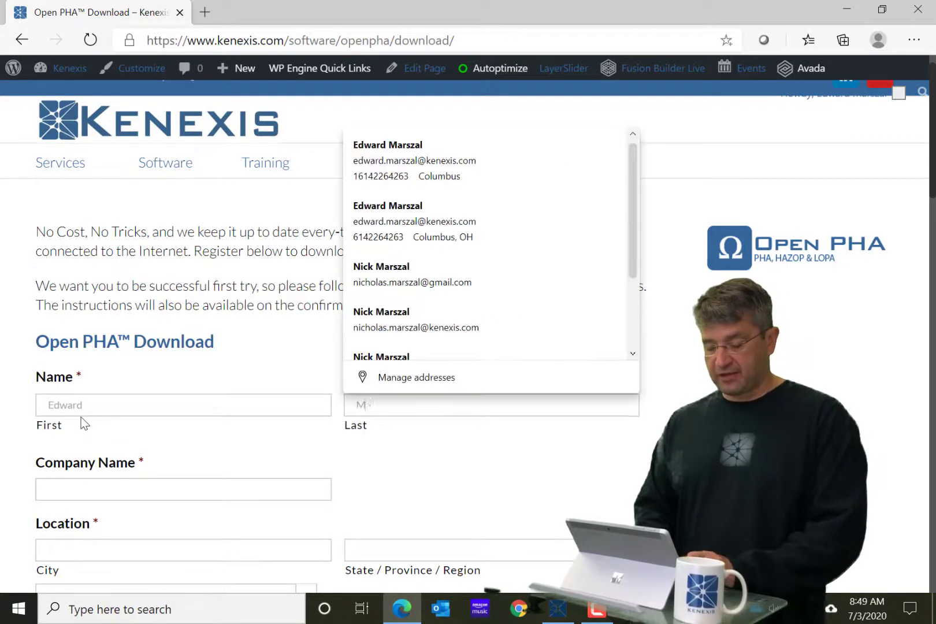
{"action": "key", "text": "Tab"}
{"action": "key", "text": "Down"}
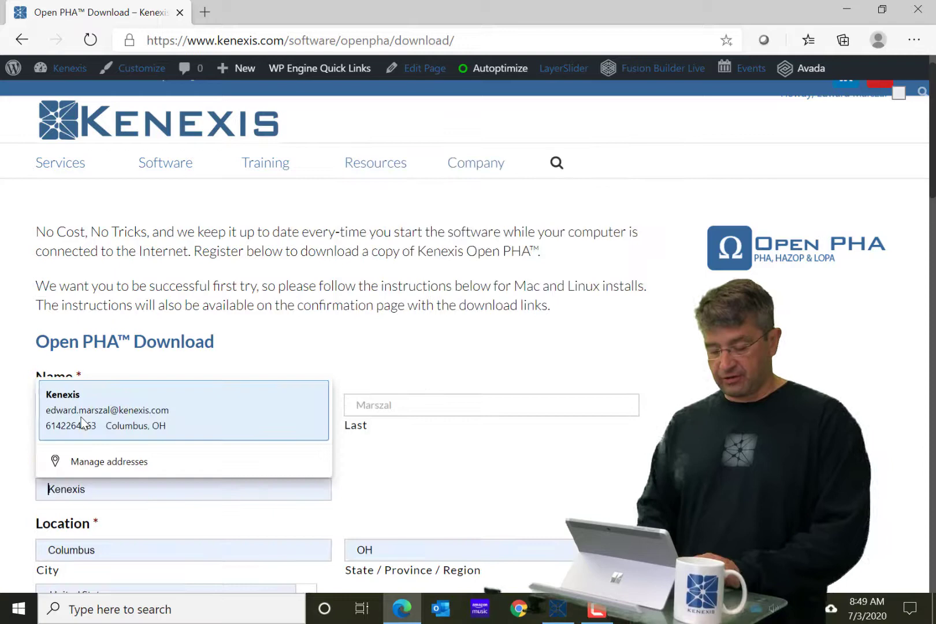
{"action": "left_click", "coordinate": [116, 422]}
{"action": "scroll", "coordinate": [409, 465], "scroll_direction": "down", "scroll_amount": 4}
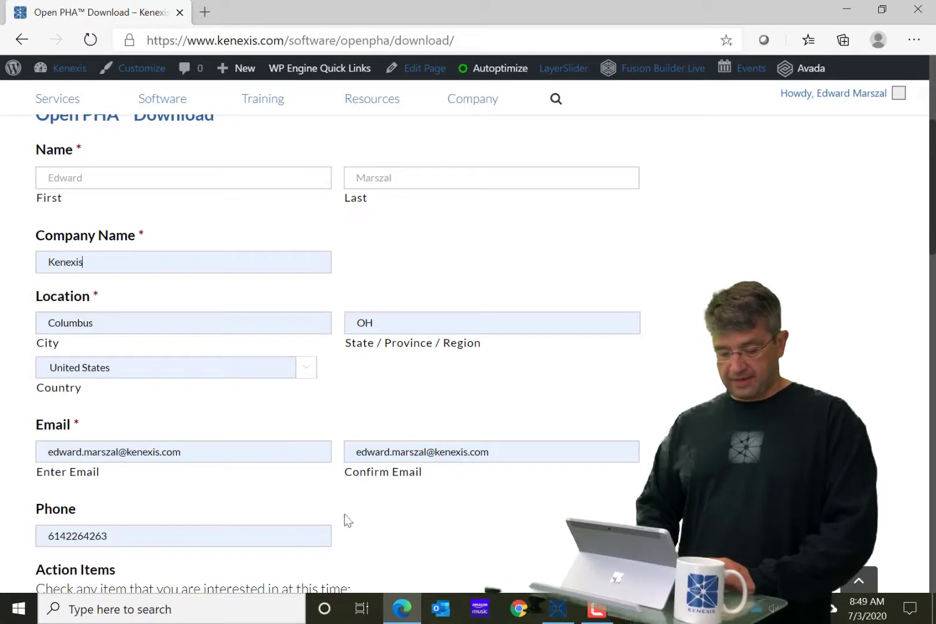
{"action": "scroll", "coordinate": [420, 527], "scroll_direction": "down", "scroll_amount": 9}
{"action": "scroll", "coordinate": [419, 526], "scroll_direction": "up", "scroll_amount": 2}
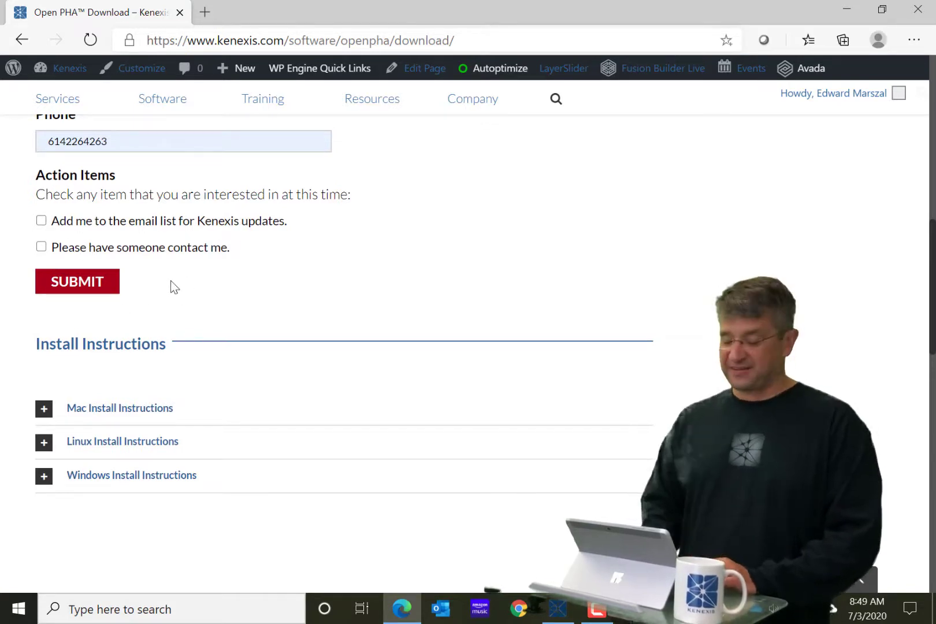
Submit the registration form and download the Open PHA Windows installer (.exe, 80.1 MB)
{"action": "left_click", "coordinate": [81, 291]}
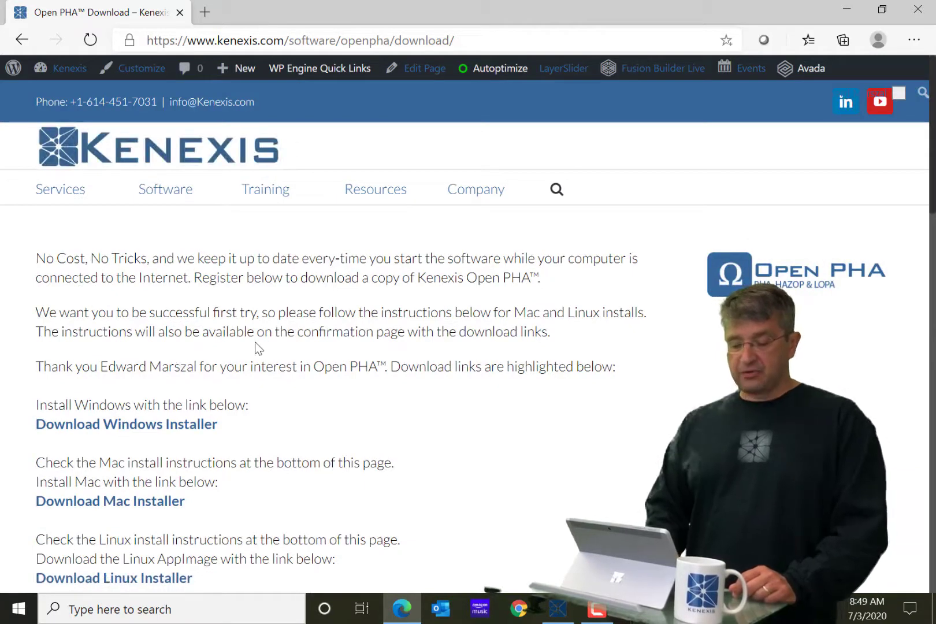
{"action": "scroll", "coordinate": [258, 349], "scroll_direction": "down", "scroll_amount": 3}
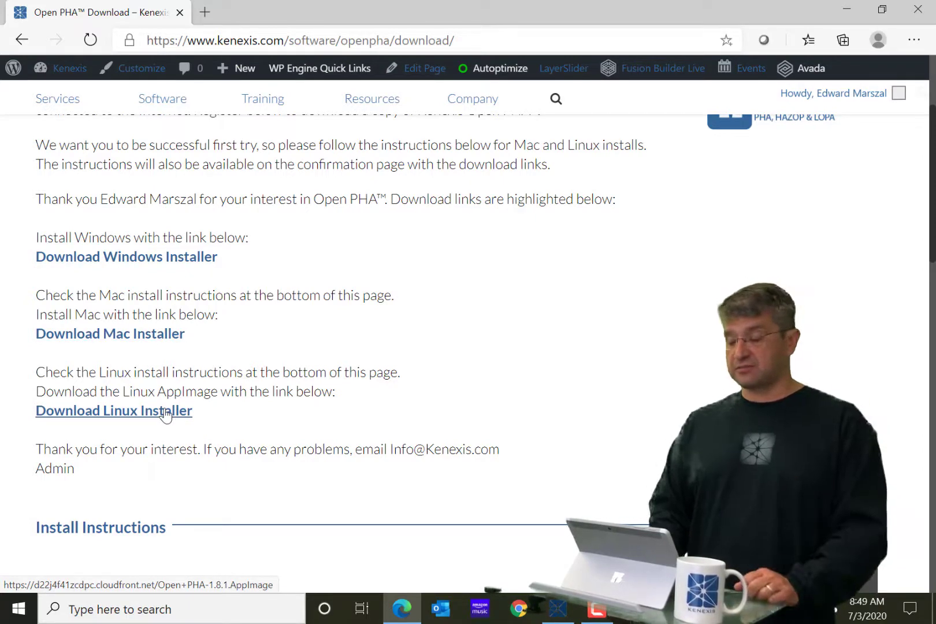
{"action": "scroll", "coordinate": [371, 289], "scroll_direction": "up", "scroll_amount": 1}
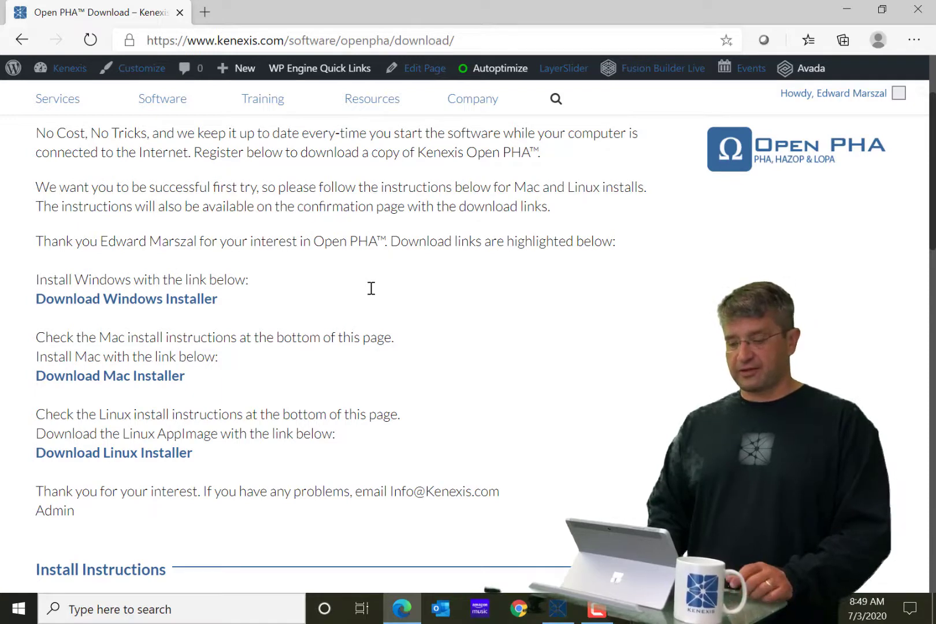
{"action": "scroll", "coordinate": [371, 288], "scroll_direction": "down", "scroll_amount": 1}
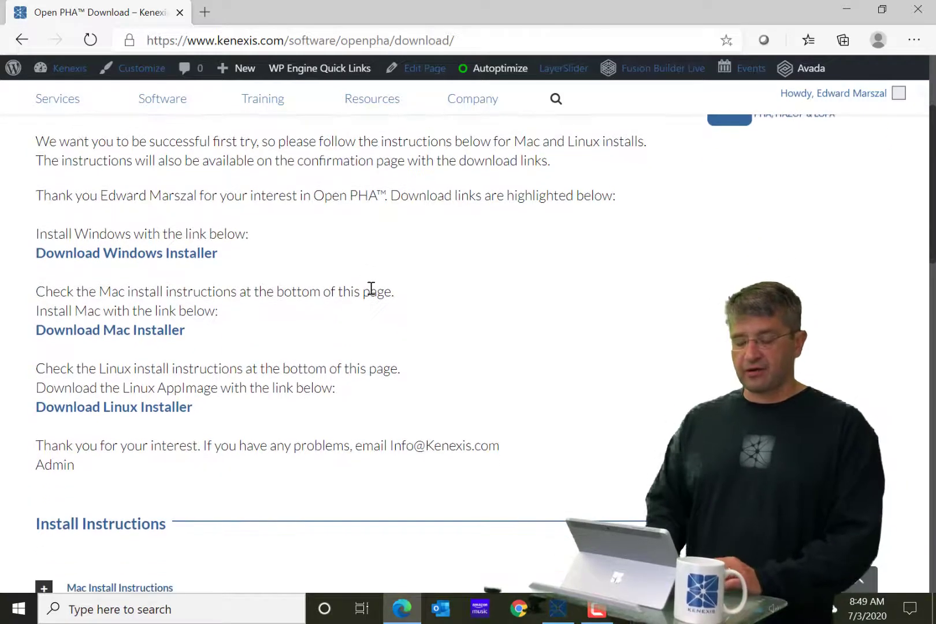
{"action": "left_click", "coordinate": [181, 263]}
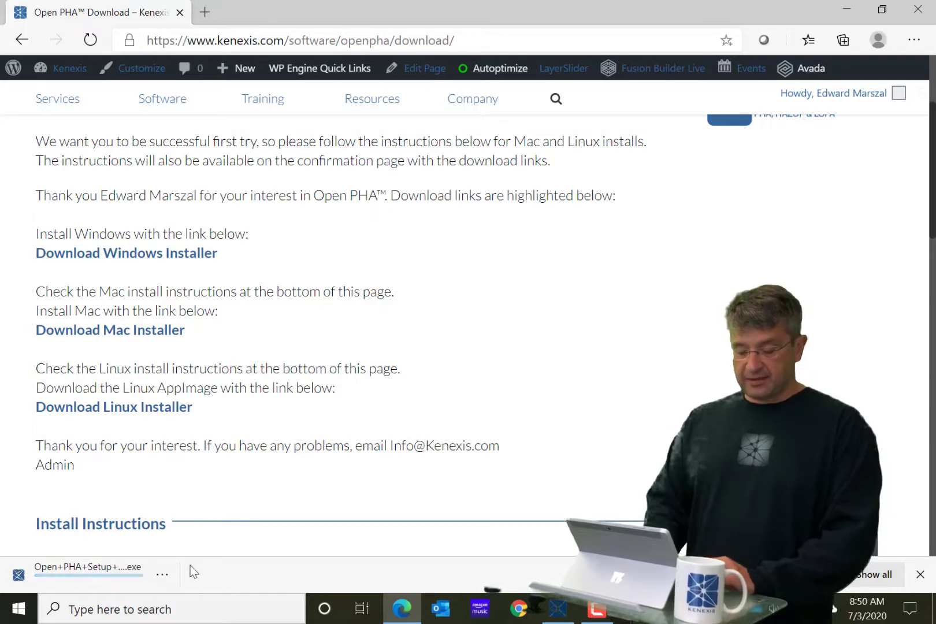
Show the download in its Downloads folder and launch Open+PHA+Setup+1.8.1.exe
{"action": "left_click", "coordinate": [162, 574]}
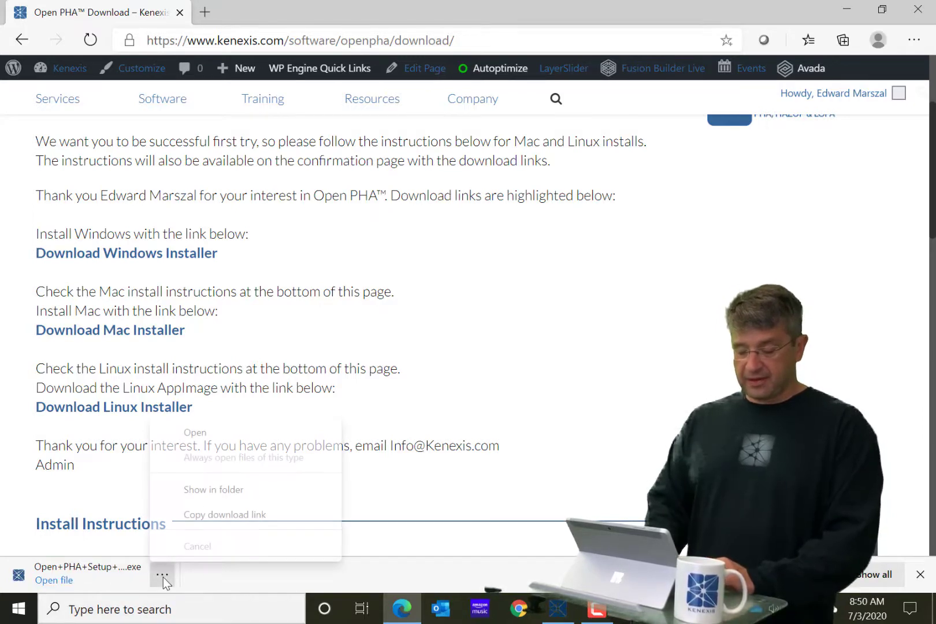
{"action": "left_click", "coordinate": [218, 496]}
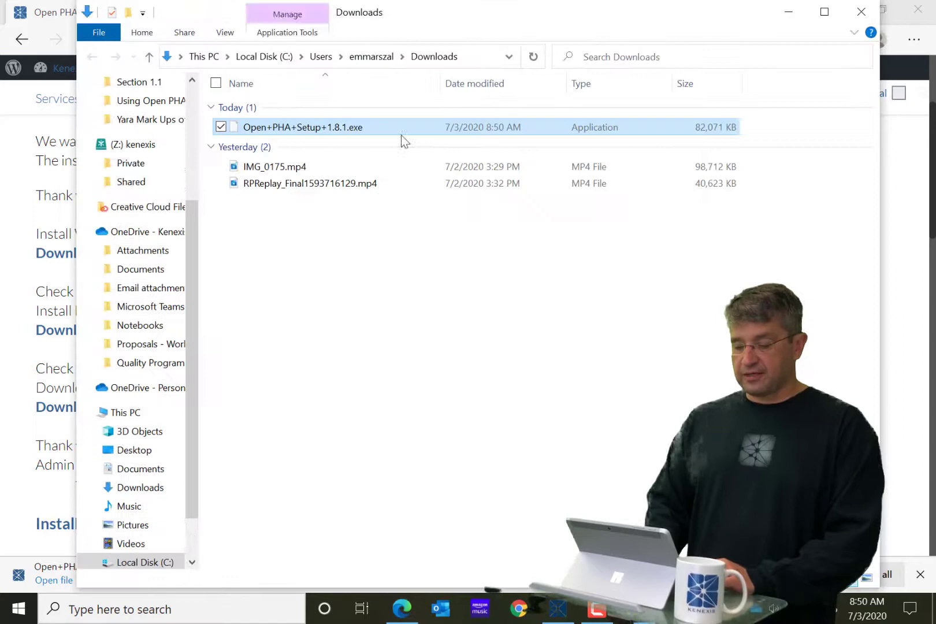
{"action": "double_click", "coordinate": [318, 127]}
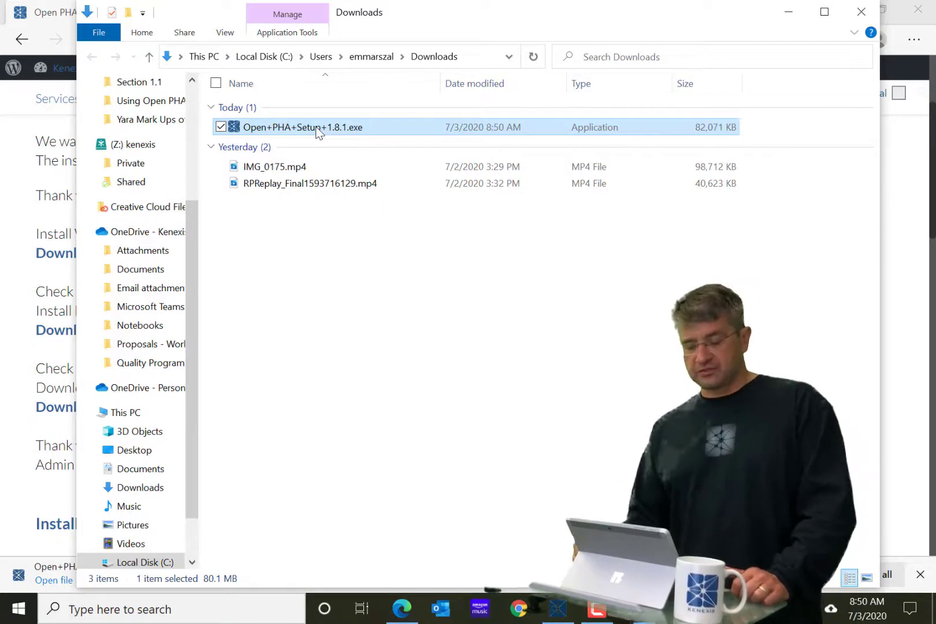
{"action": "double_click", "coordinate": [318, 128]}
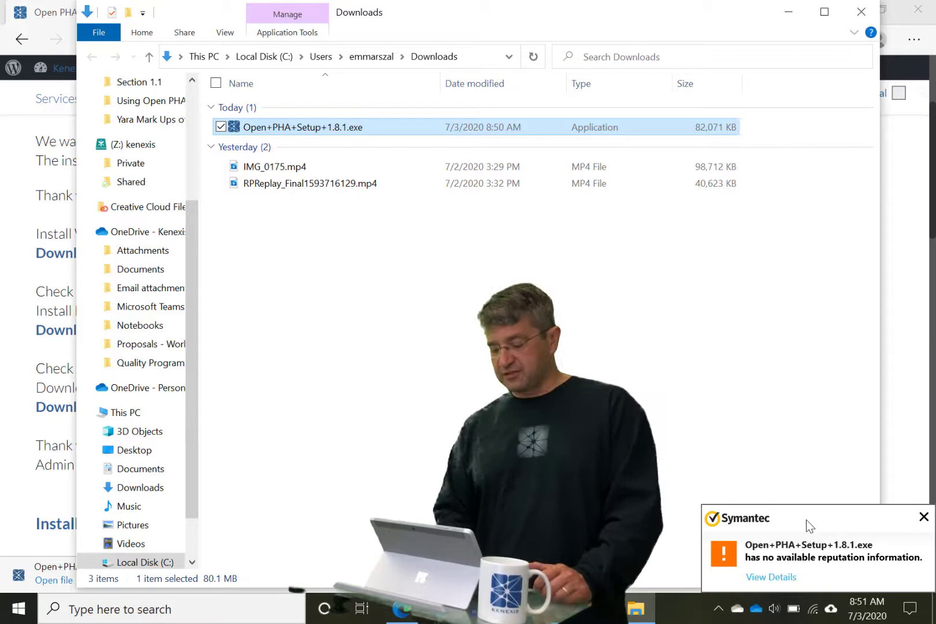
Dismiss the Symantec warning and accept the license to install Open PHA 1.8.1
{"action": "left_click", "coordinate": [923, 514]}
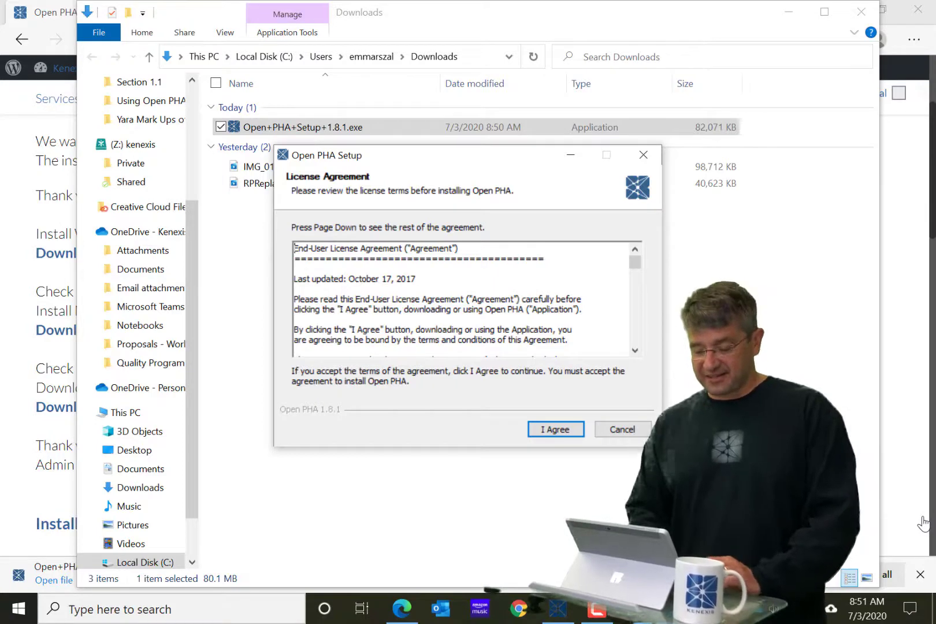
{"action": "left_click", "coordinate": [551, 431]}
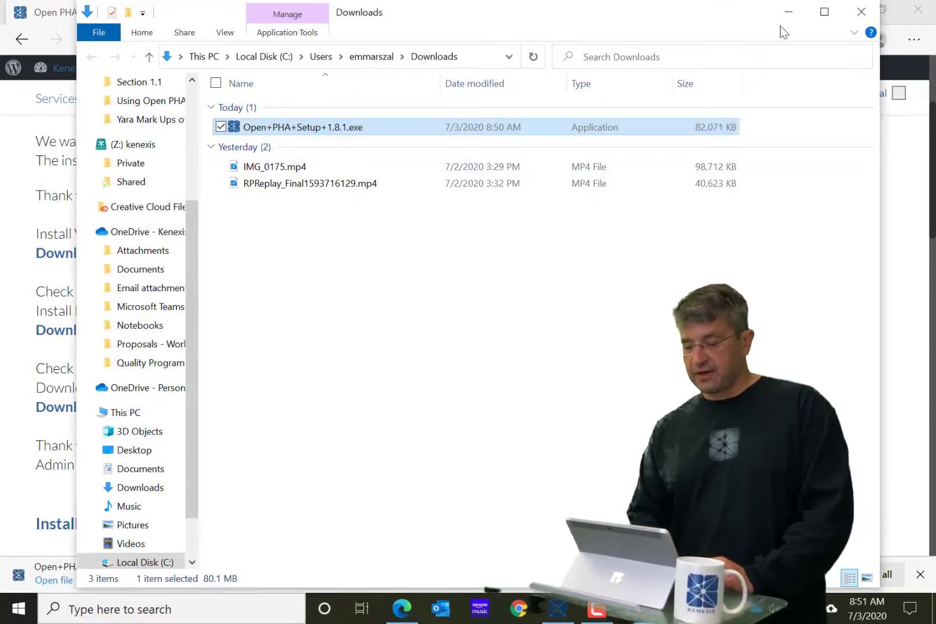
Close File Explorer, minimize Edge and cancel the Open PHA Uninstall prompt
{"action": "left_click", "coordinate": [861, 13]}
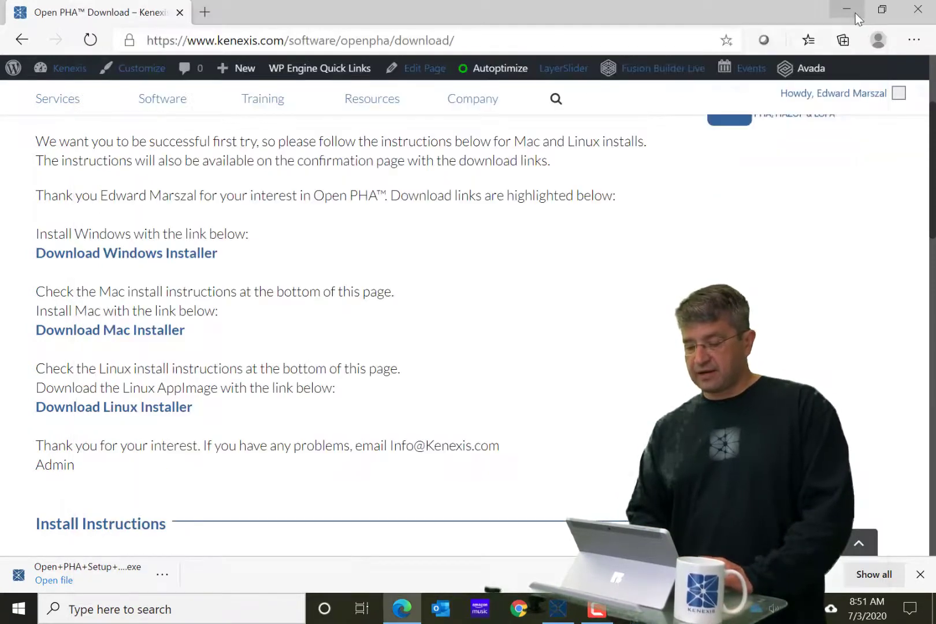
{"action": "left_click", "coordinate": [848, 9]}
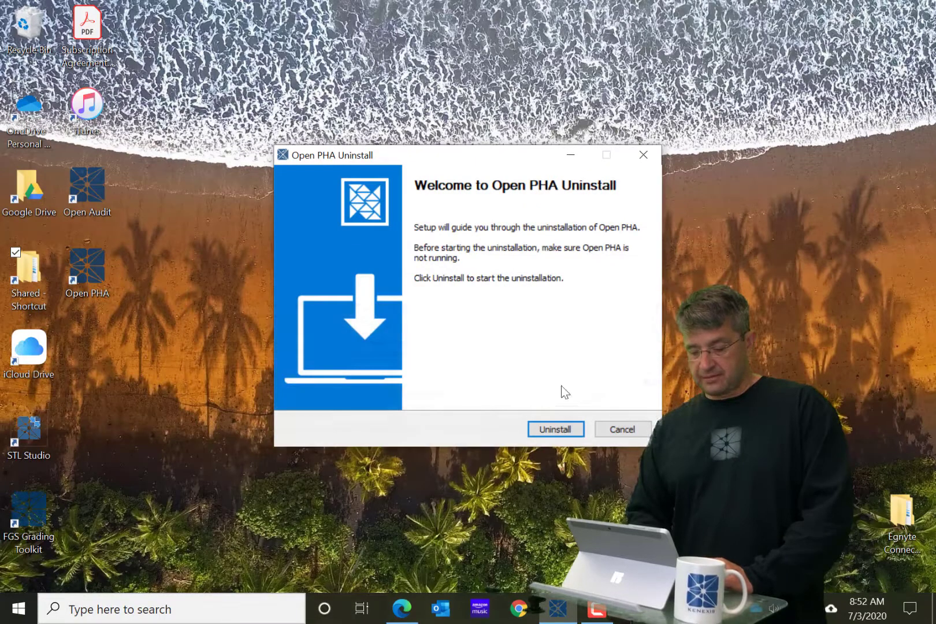
{"action": "left_click", "coordinate": [618, 430]}
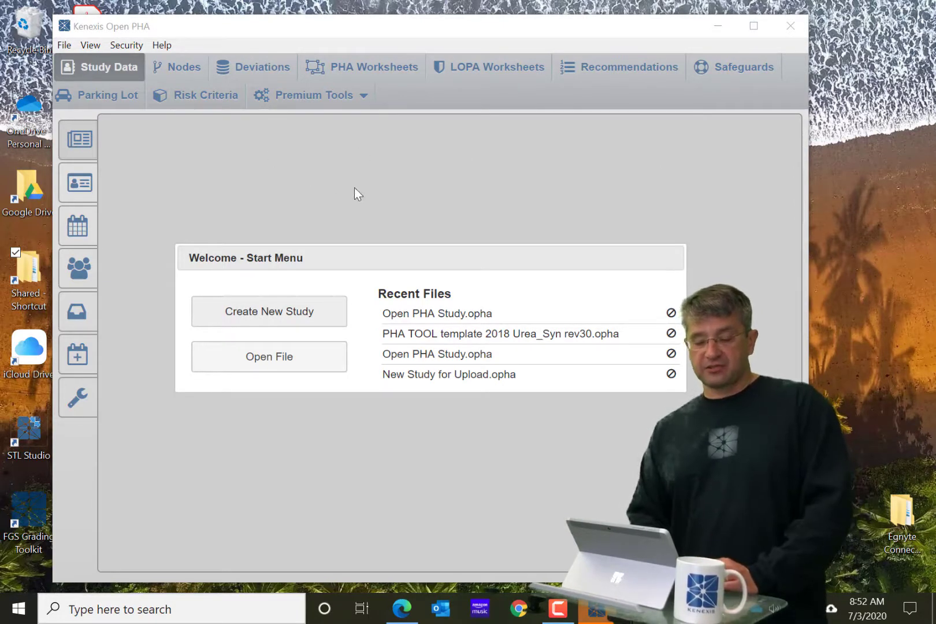
Maximize the Open PHA window and browse its File and View menus
{"action": "left_click_drag", "start_coordinate": [368, 34], "coordinate": [432, 29]}
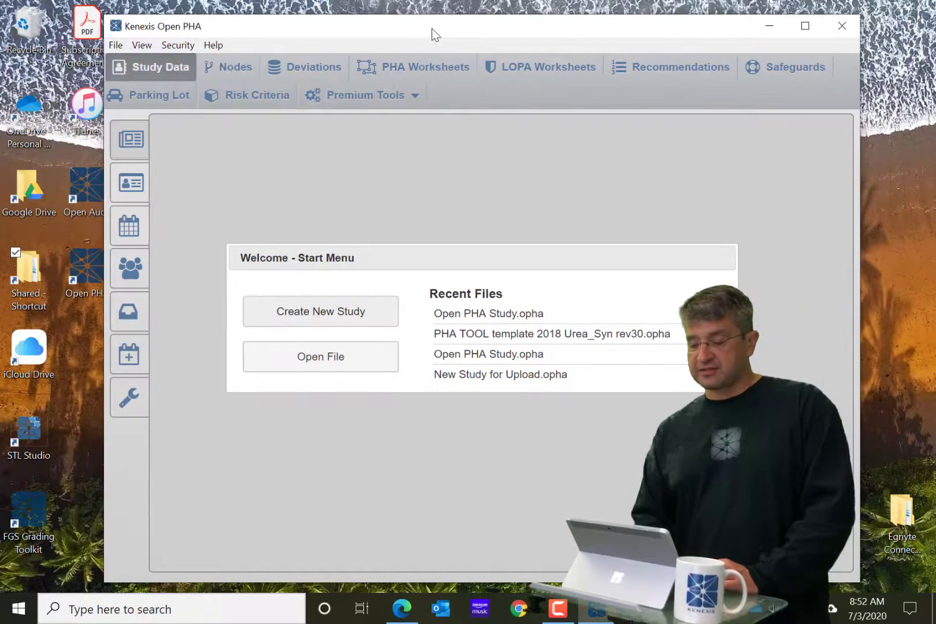
{"action": "left_click", "coordinate": [804, 30]}
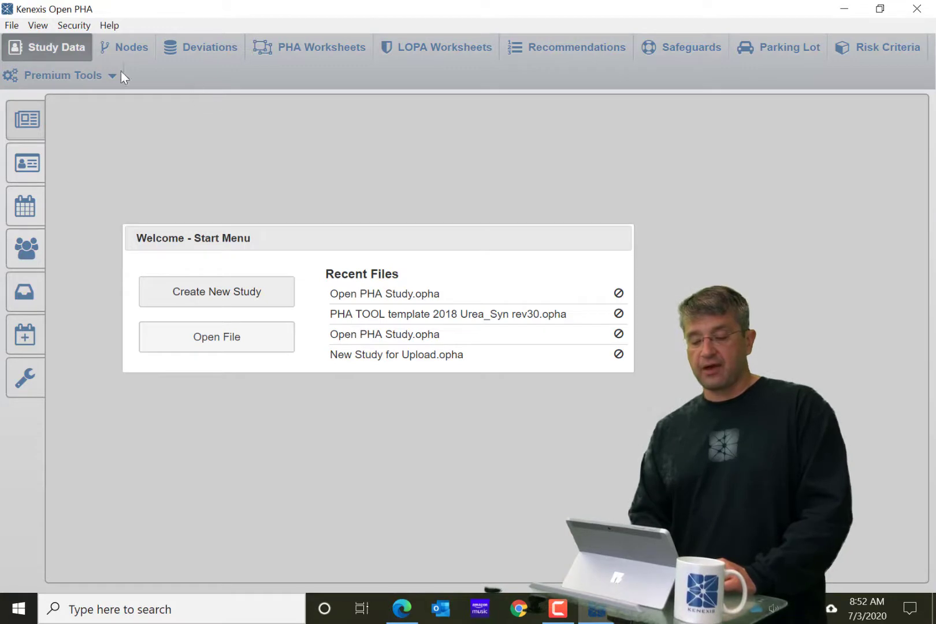
{"action": "left_click", "coordinate": [10, 28]}
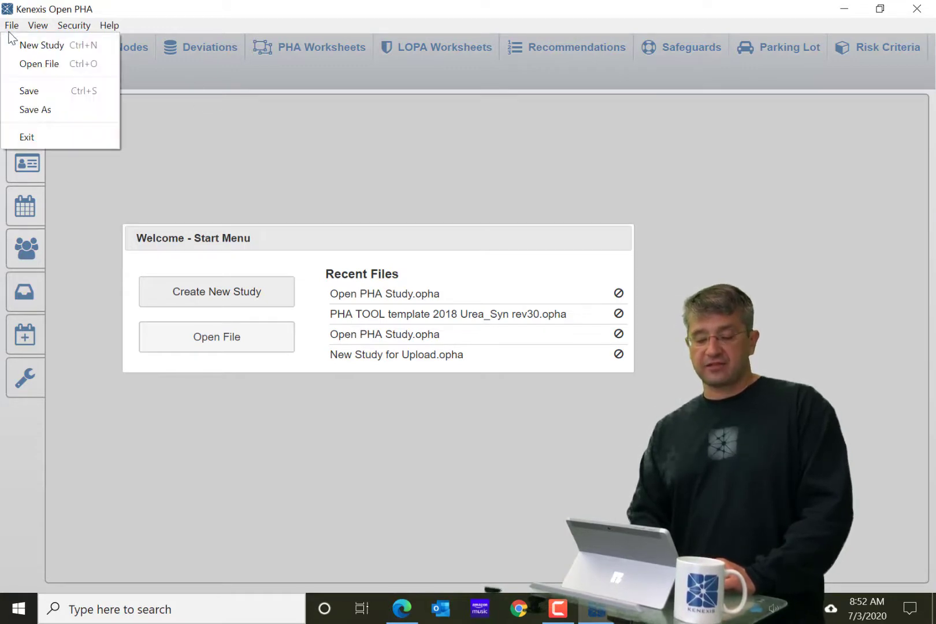
{"action": "mouse_move", "coordinate": [36, 30]}
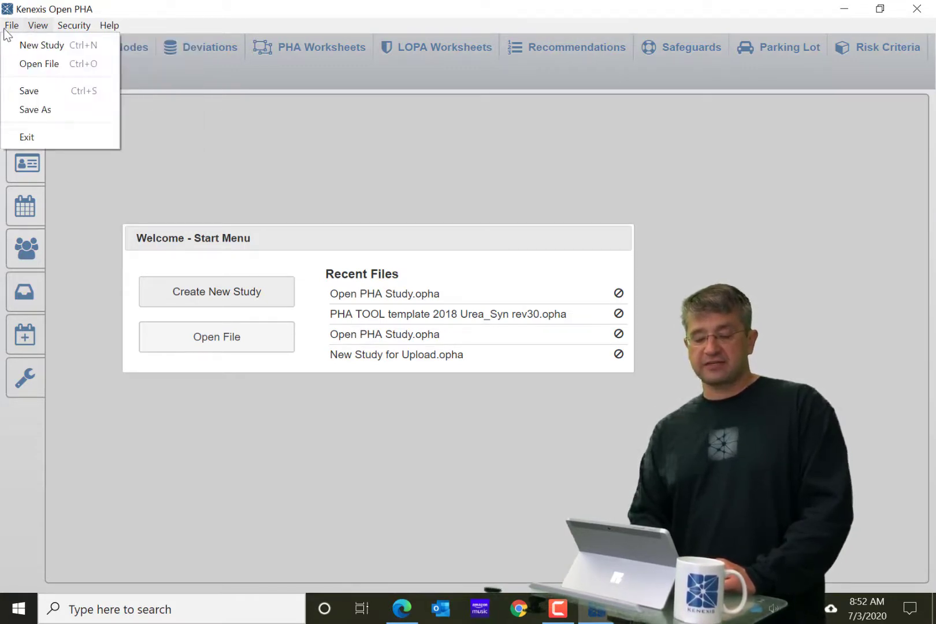
{"action": "mouse_move", "coordinate": [120, 24]}
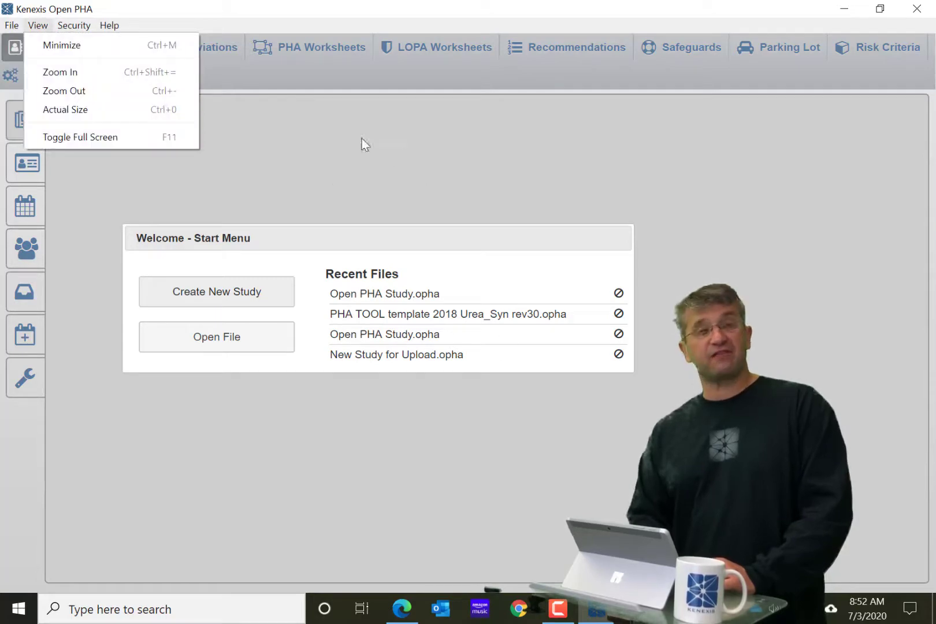
Close the View menu and exit Open PHA to the desktop
{"action": "left_click", "coordinate": [300, 182]}
{"action": "left_click", "coordinate": [917, 9]}
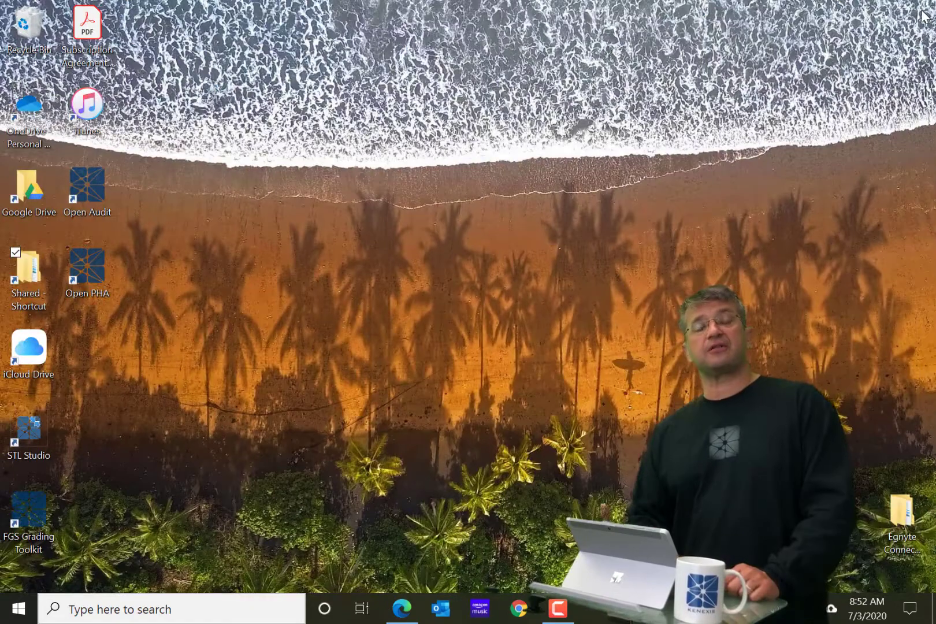